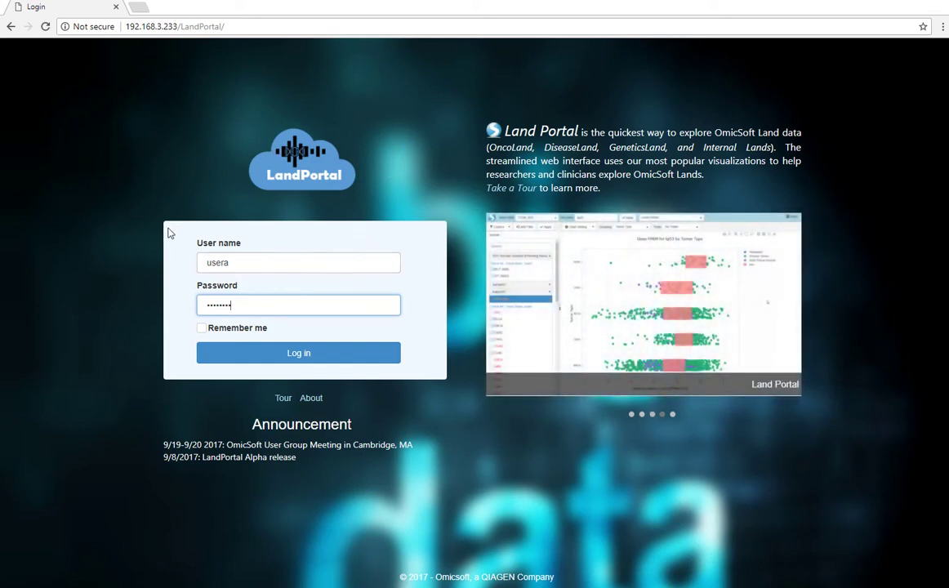
Step: Log in to Land Portal and widen the sample filter panel
click(271, 359)
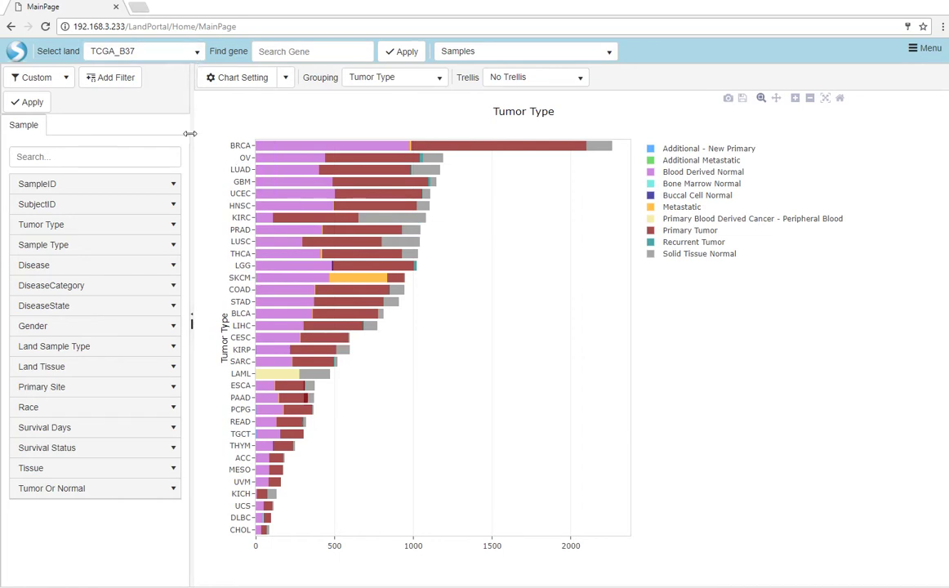
drag(189, 133, 217, 133)
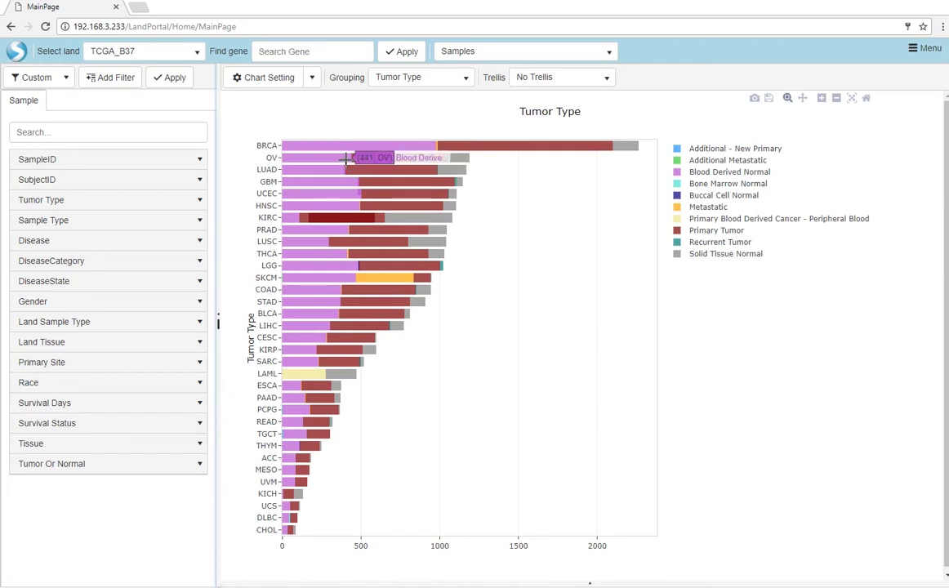
click(197, 55)
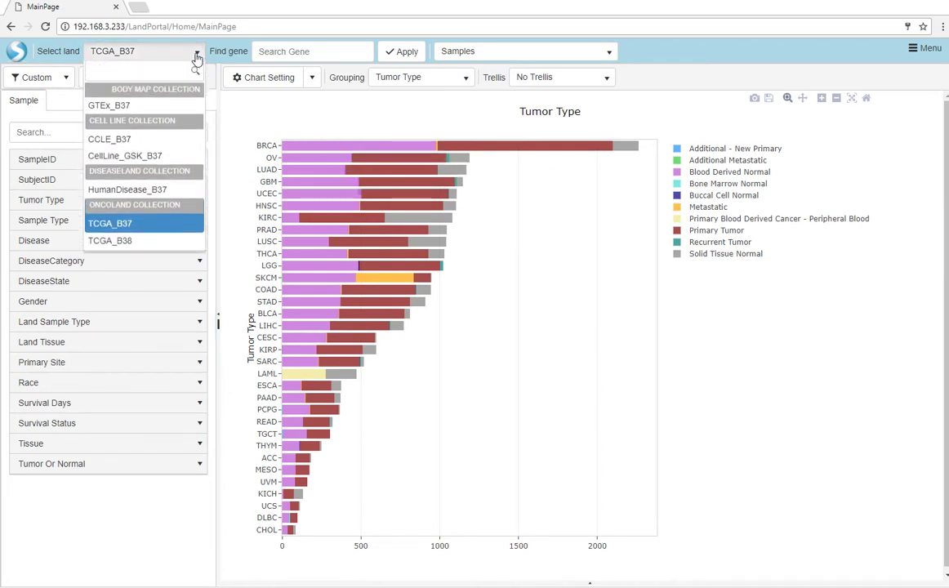
click(196, 56)
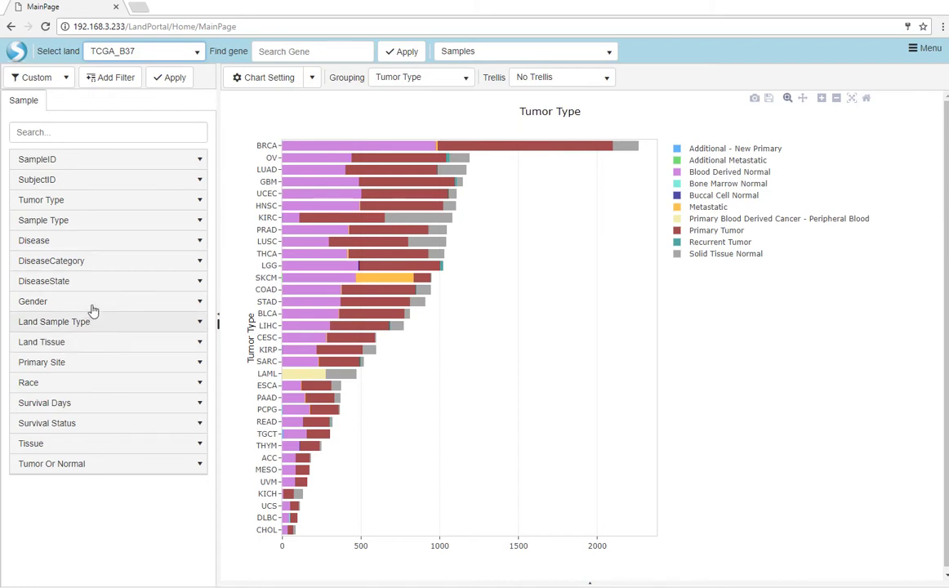
Step: Filter the tumor types to only BLCA, BRCA and GBM and apply
click(199, 204)
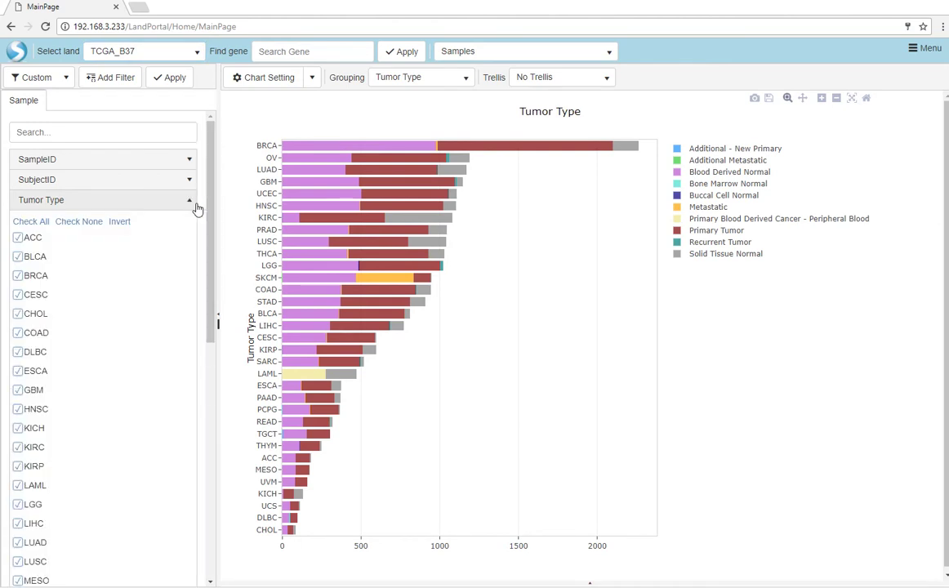
click(69, 224)
click(17, 256)
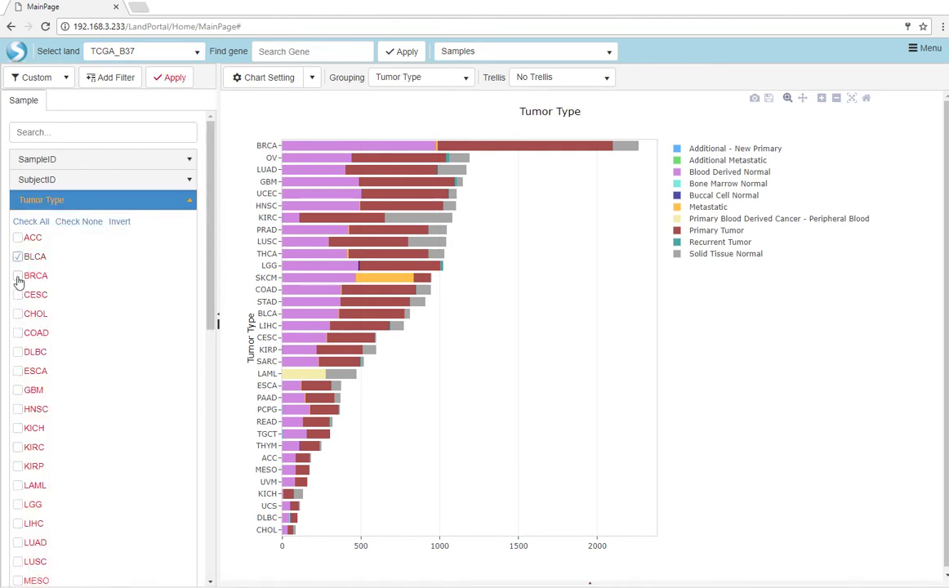
click(18, 278)
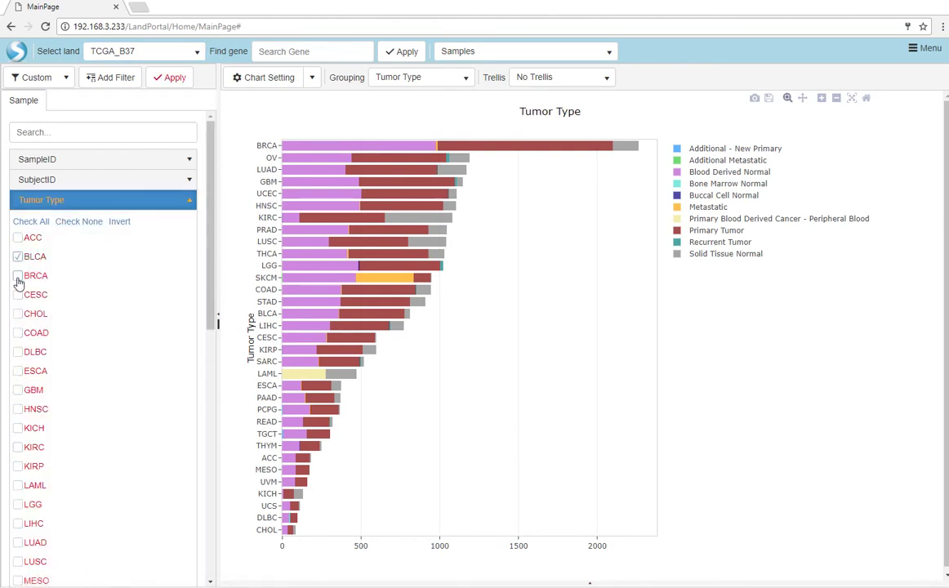
click(17, 390)
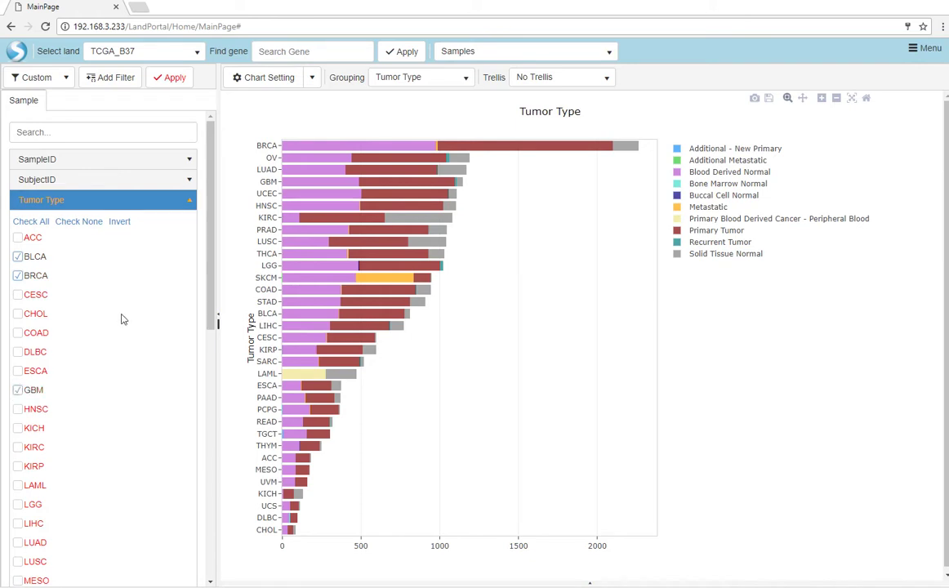
click(170, 79)
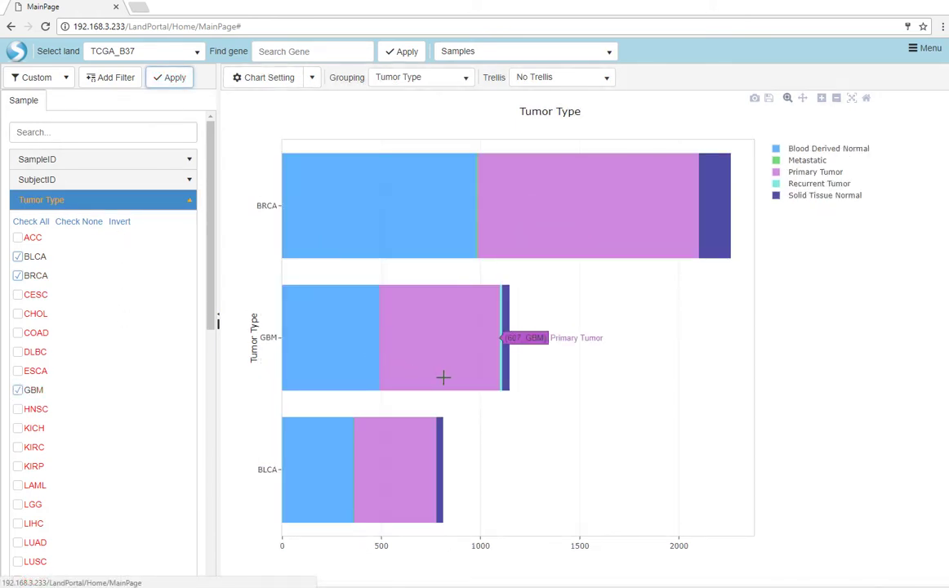
Step: Group the chart by Disease
click(467, 77)
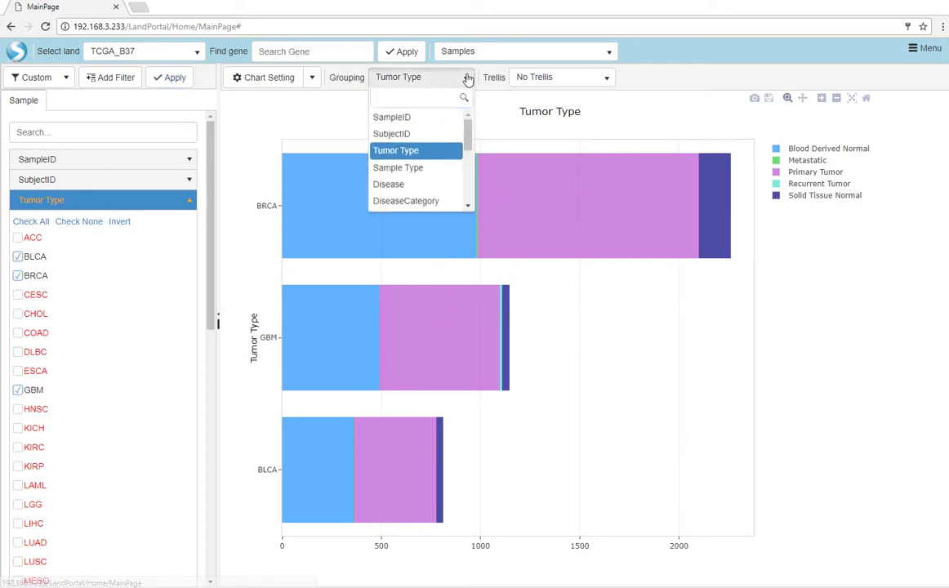
click(416, 185)
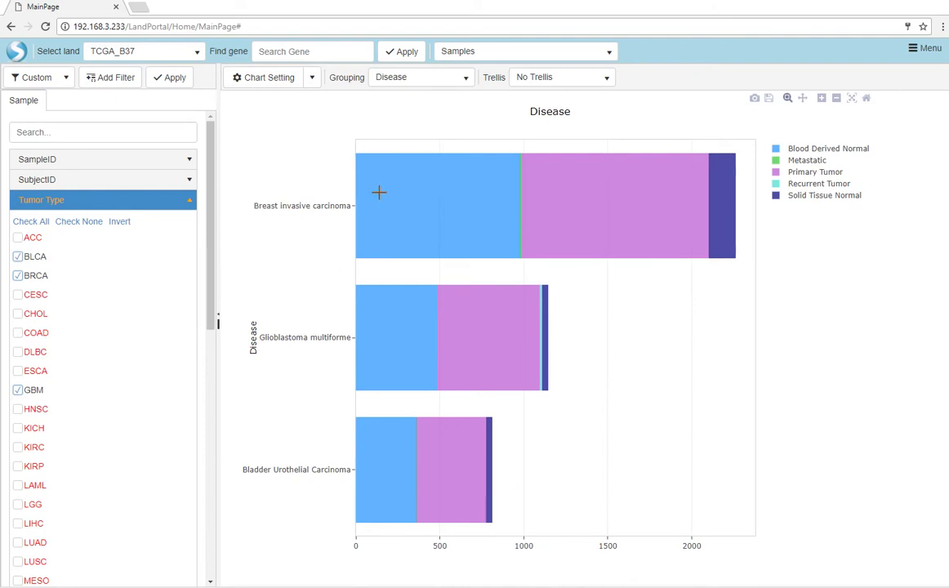
click(359, 54)
Step: Load gene MDM2 and display its expression as Gene FPKM
text(mdm2)
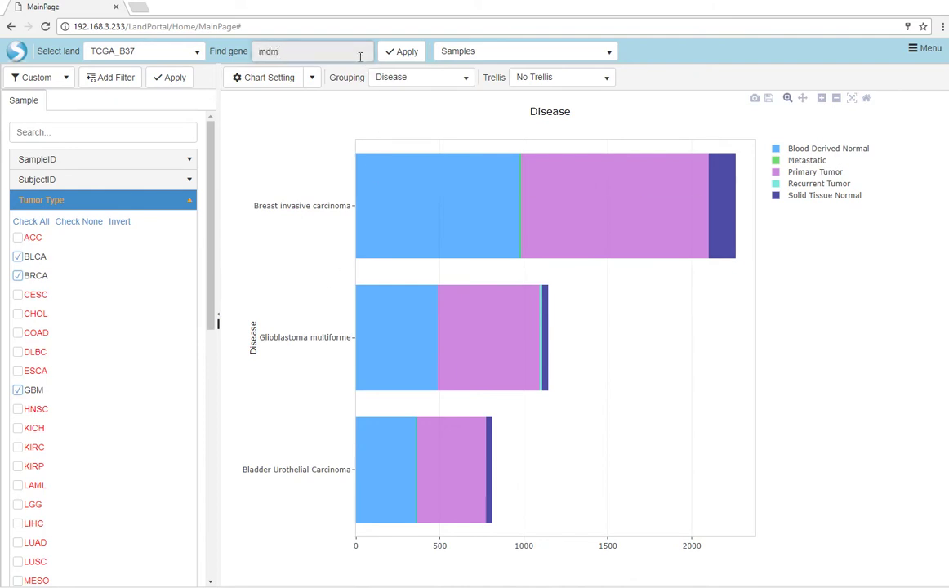
click(348, 73)
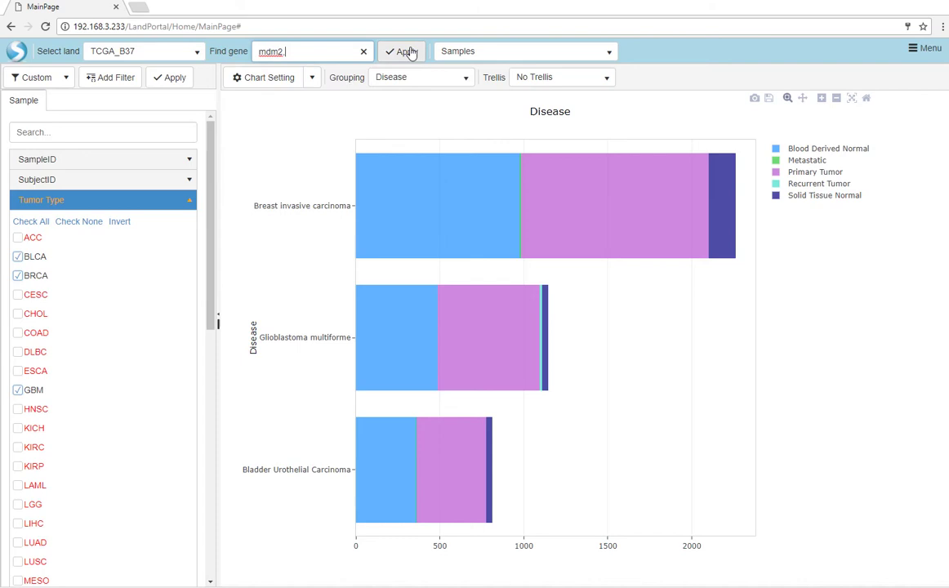
click(410, 51)
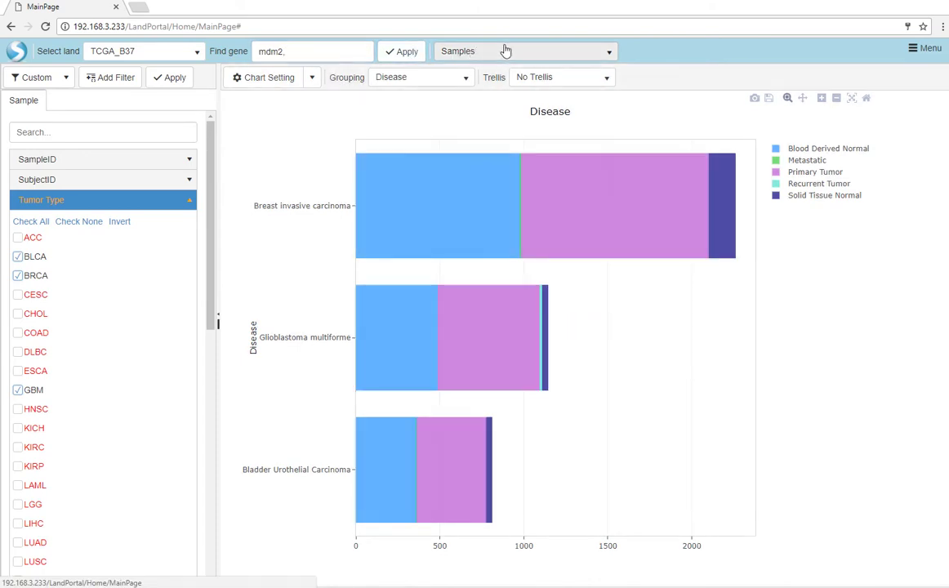
click(503, 50)
scroll(503, 171, down, 5)
click(462, 223)
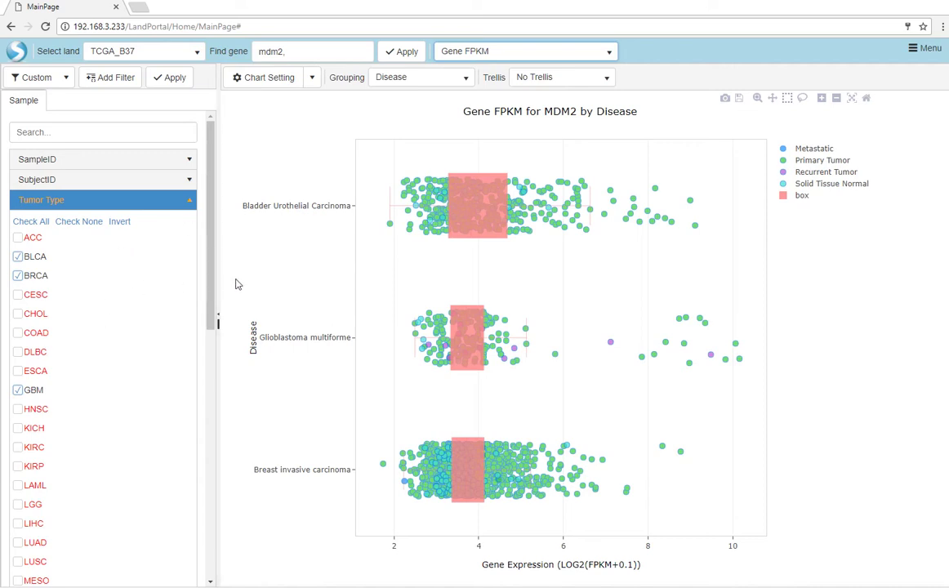
Step: Limit the MDM2 plot legend to Primary and Recurrent Tumor samples, keeping the box plots
double_click(839, 161)
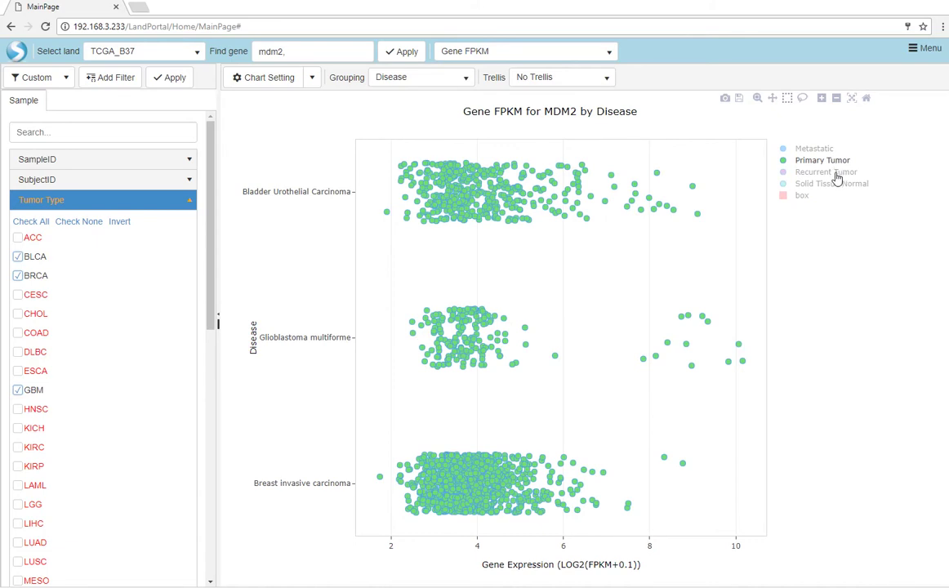
click(831, 173)
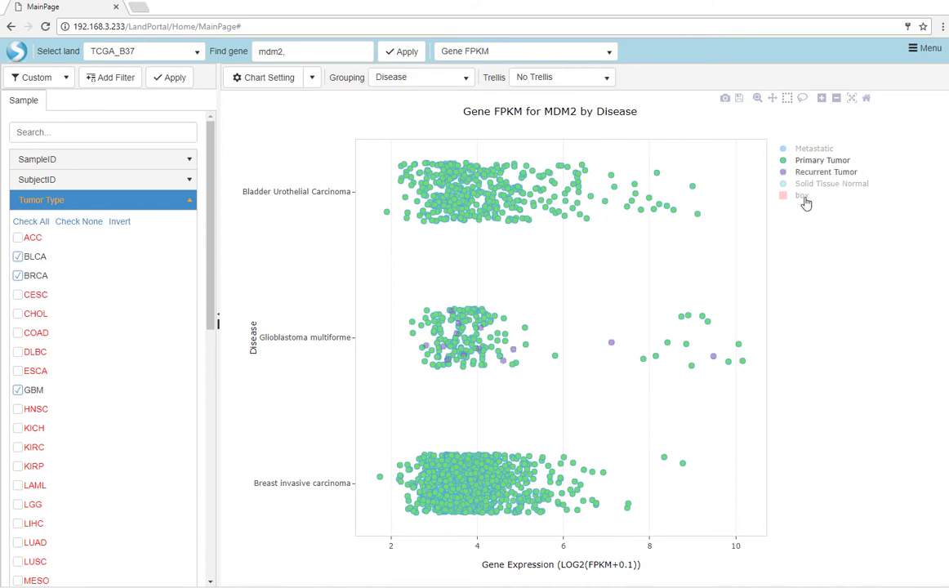
click(804, 196)
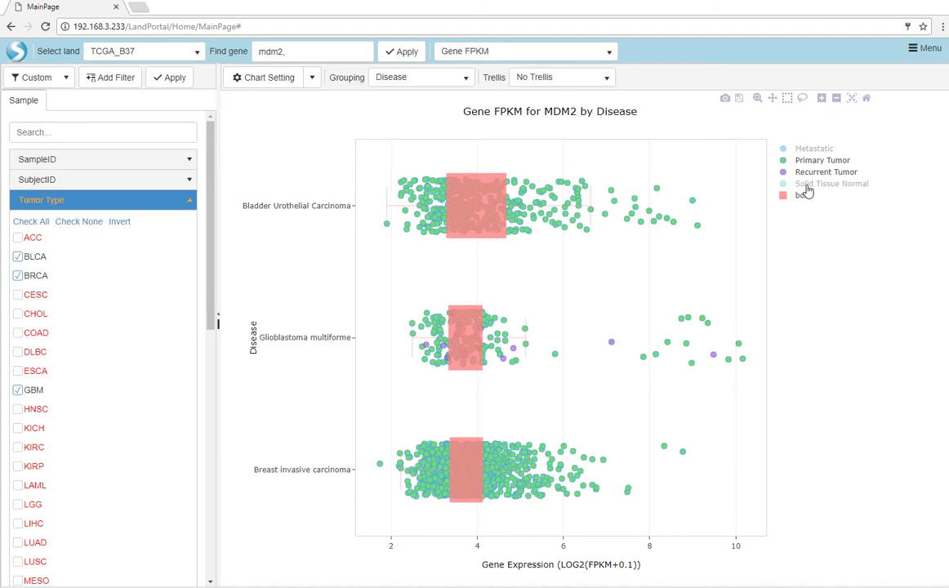
drag(611, 163, 699, 240)
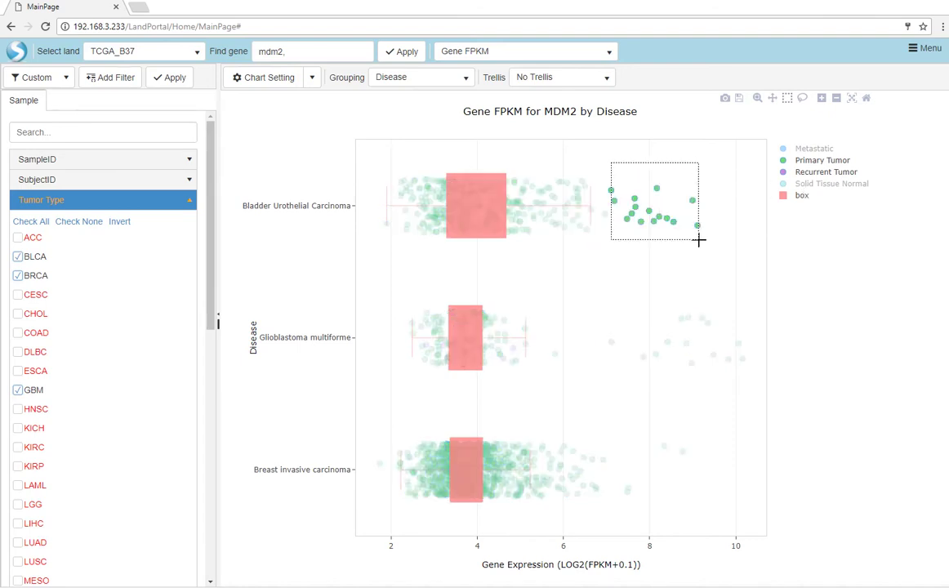
double_click(699, 238)
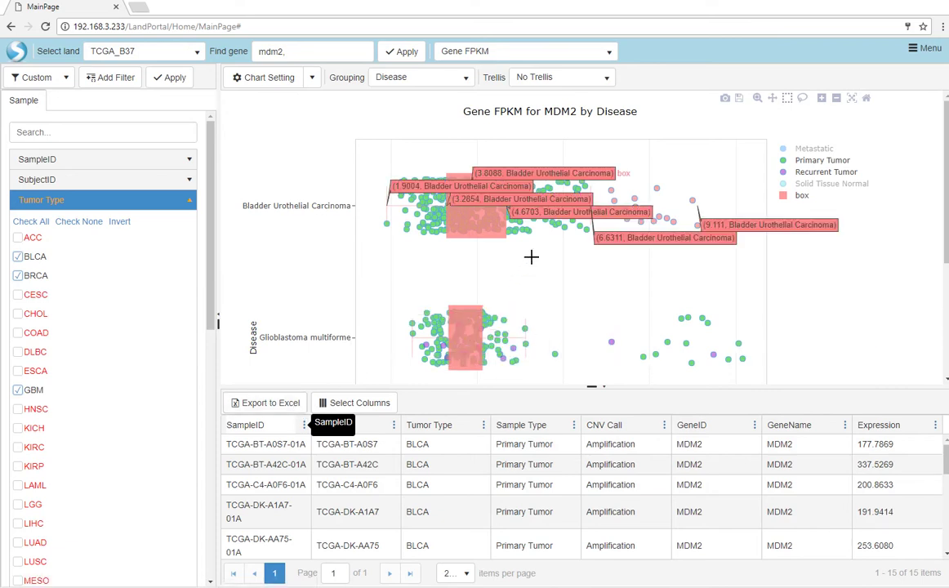
drag(531, 257, 563, 273)
click(578, 282)
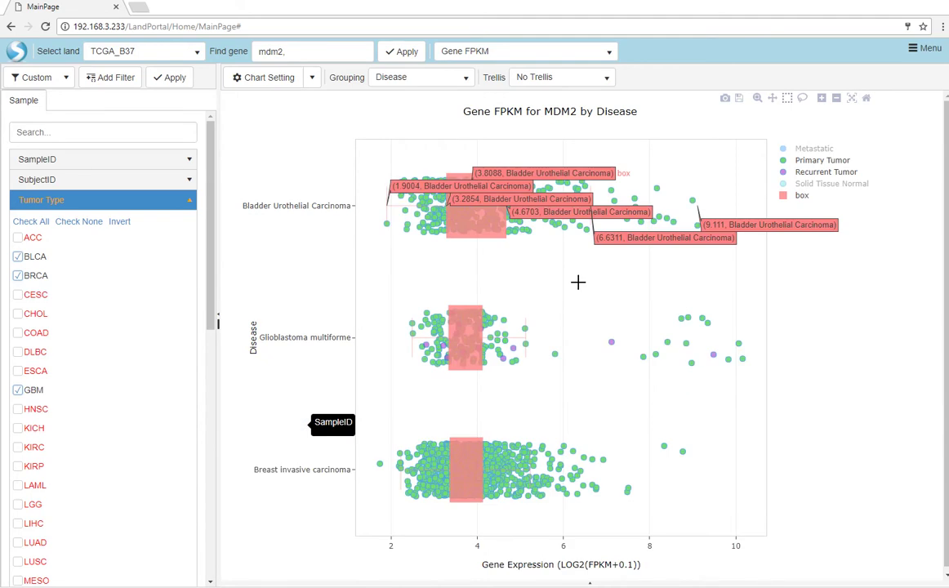
Step: Collapse the Tumor Type filter and bring up the list of filters to add
click(187, 204)
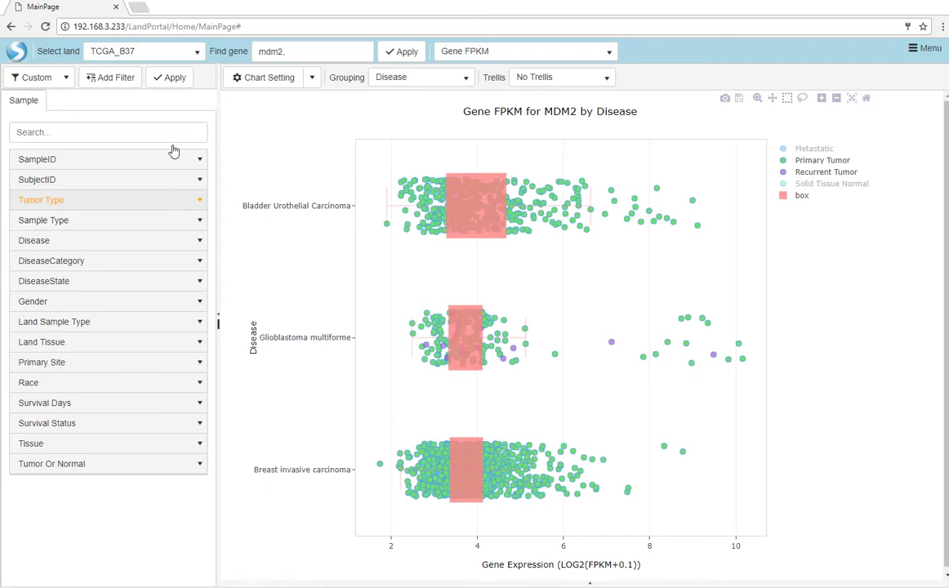
click(123, 76)
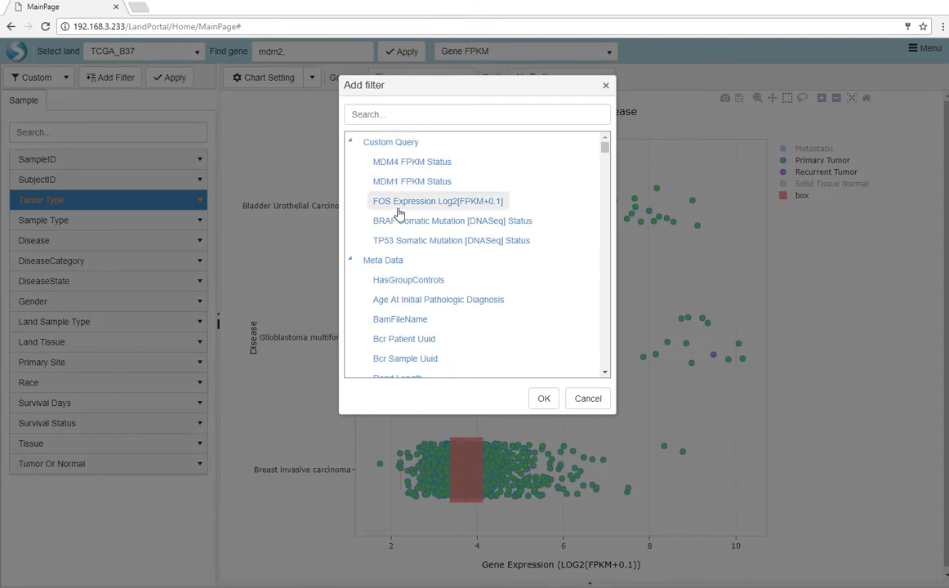
Step: Search 'er stat' and add the Breast Carcinoma Estrogen Receptor [ER Status] filter
click(423, 117)
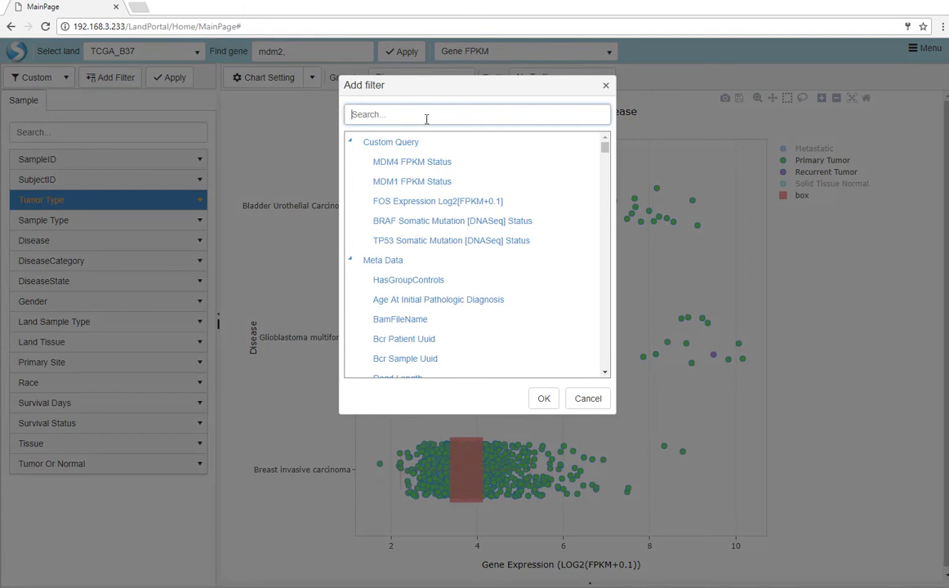
text(er)
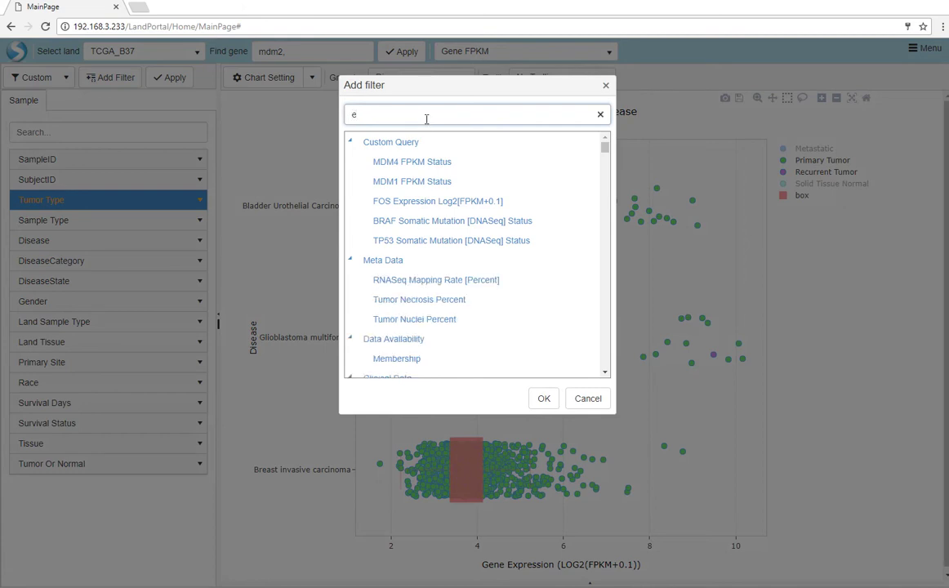
text( st)
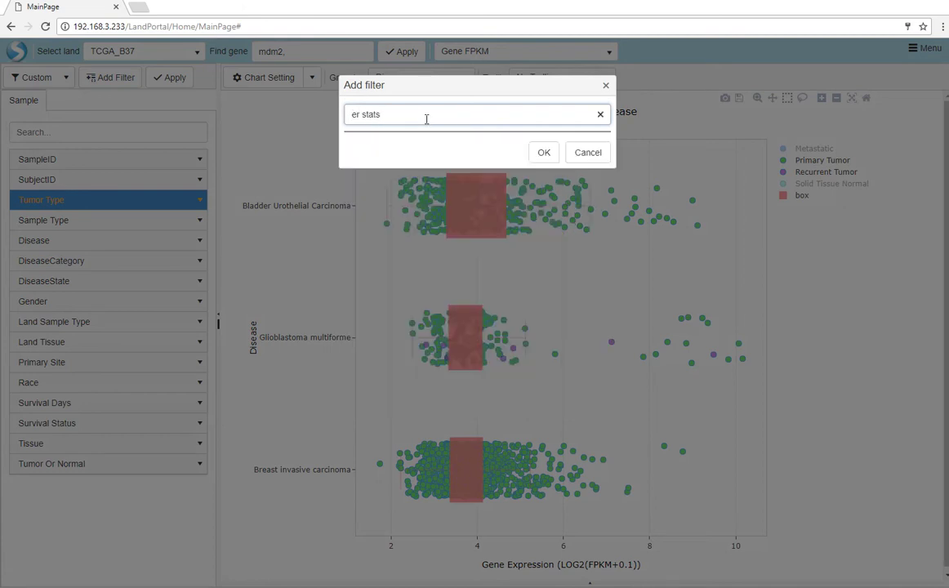
text(at)
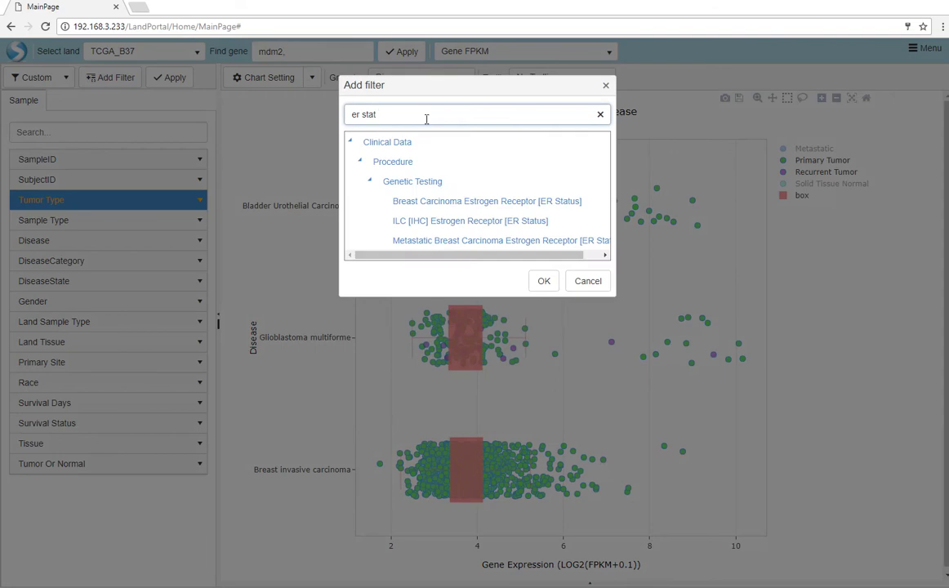
click(462, 201)
click(537, 281)
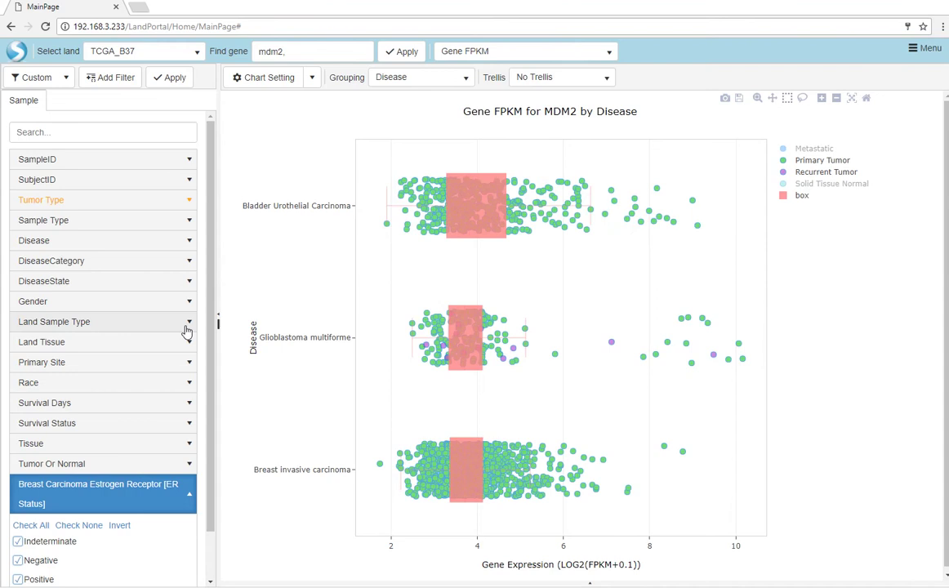
Step: Exclude No Data and -missing- values from the ER Status filter
scroll(110, 462, down, 1)
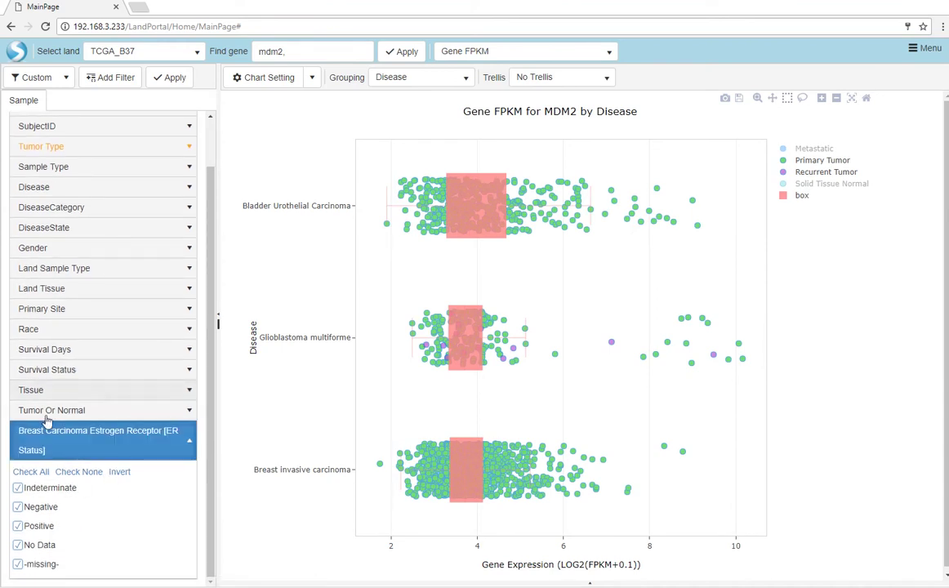
click(18, 545)
click(18, 563)
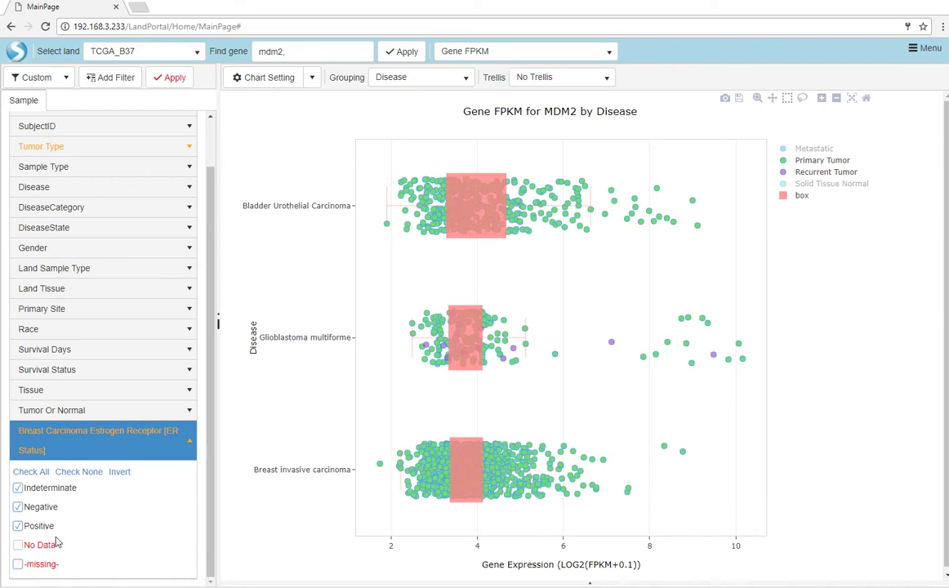
scroll(92, 500, up, 2)
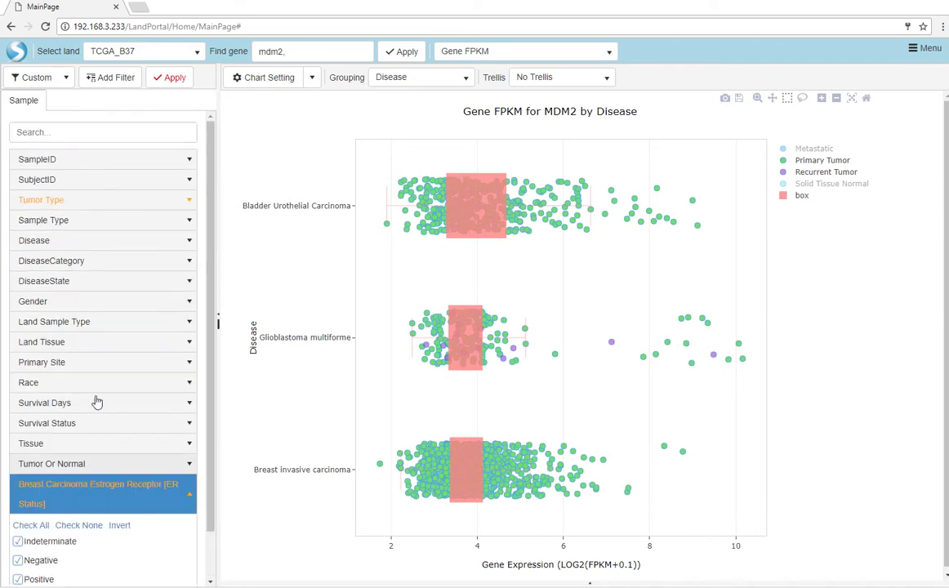
Step: Narrow Tumor Type to BRCA only by dropping BLCA and GBM, then apply
click(186, 203)
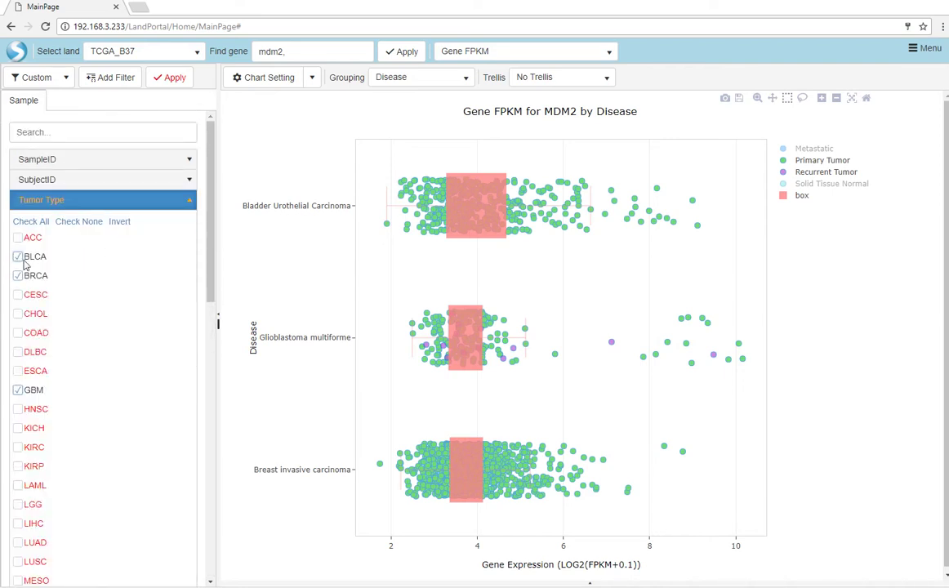
click(17, 257)
click(18, 390)
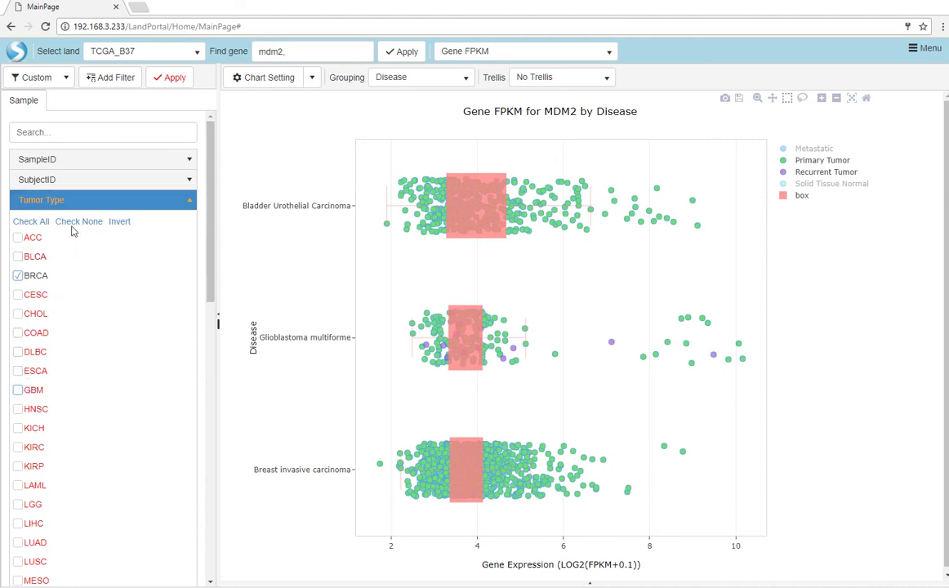
click(163, 84)
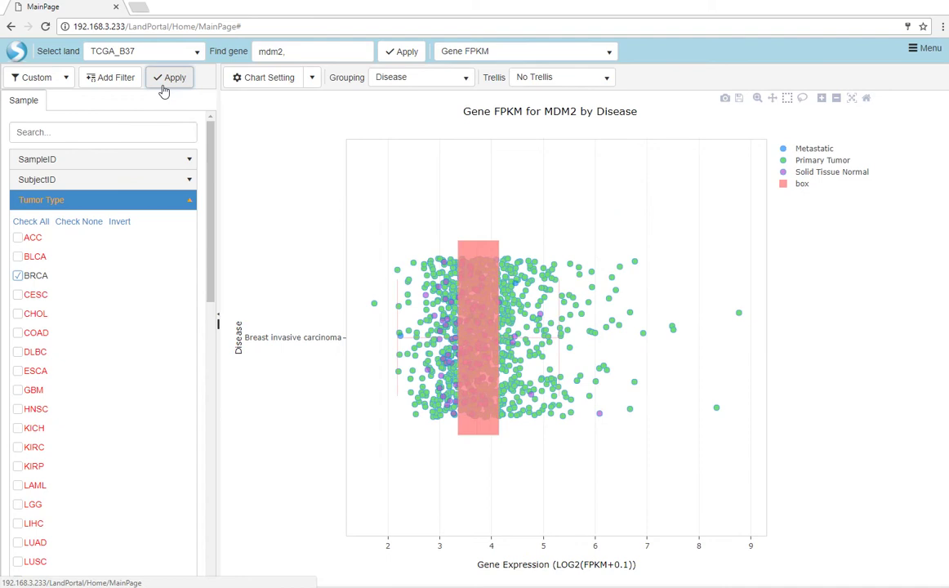
Step: Group the MDM2 chart by Breast Carcinoma Estrogen Receptor [ER Status]
click(453, 85)
scroll(429, 180, down, 5)
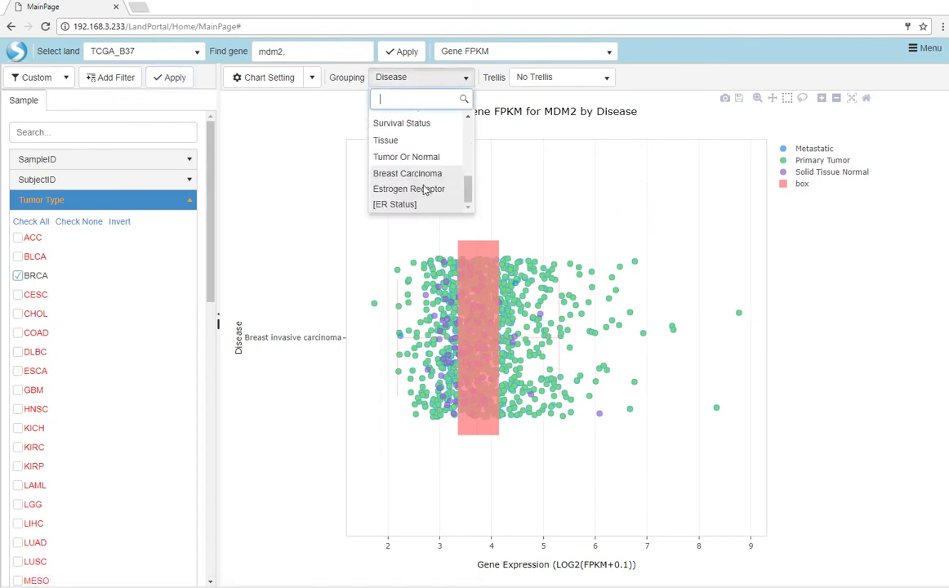
click(422, 192)
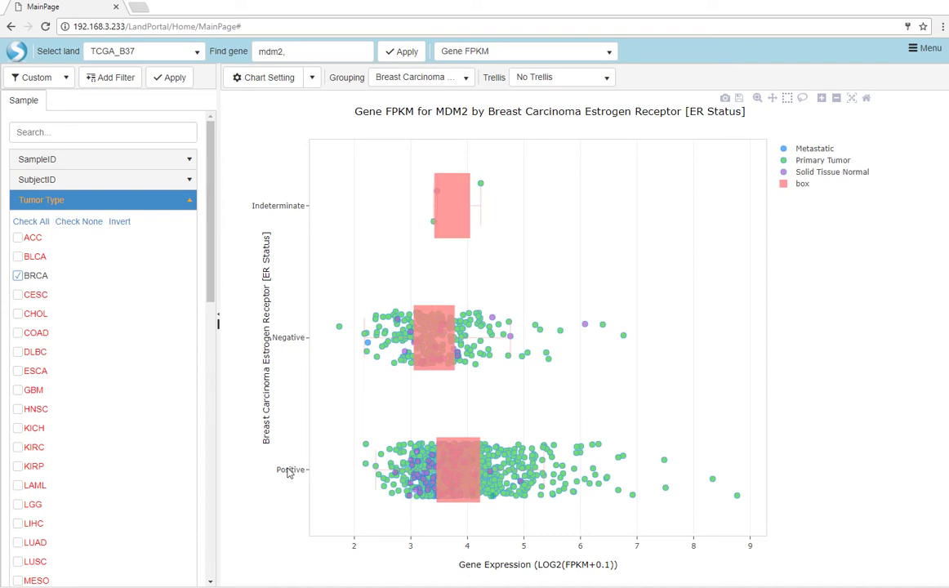
Step: Add a DNA Somatic Mutation custom filter for gene TP53
click(65, 82)
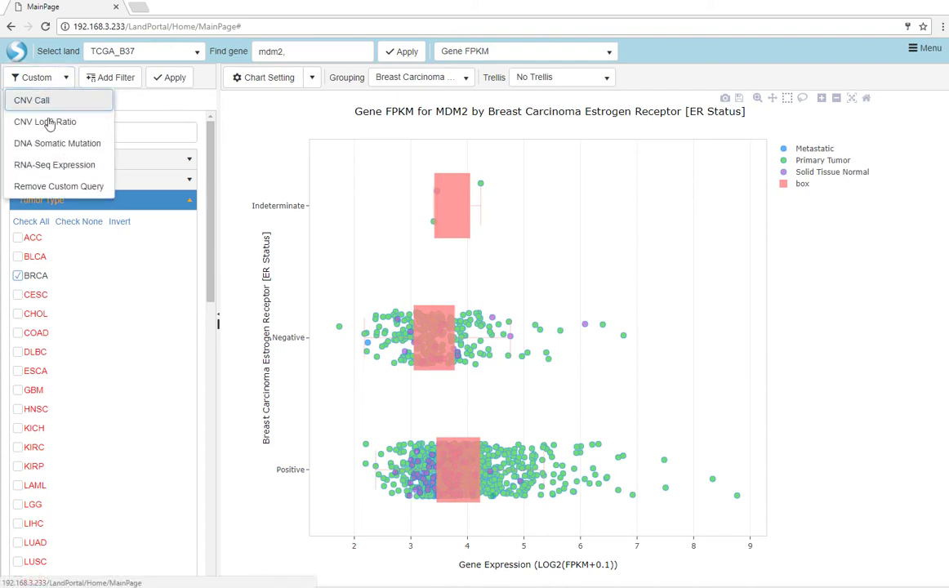
click(62, 150)
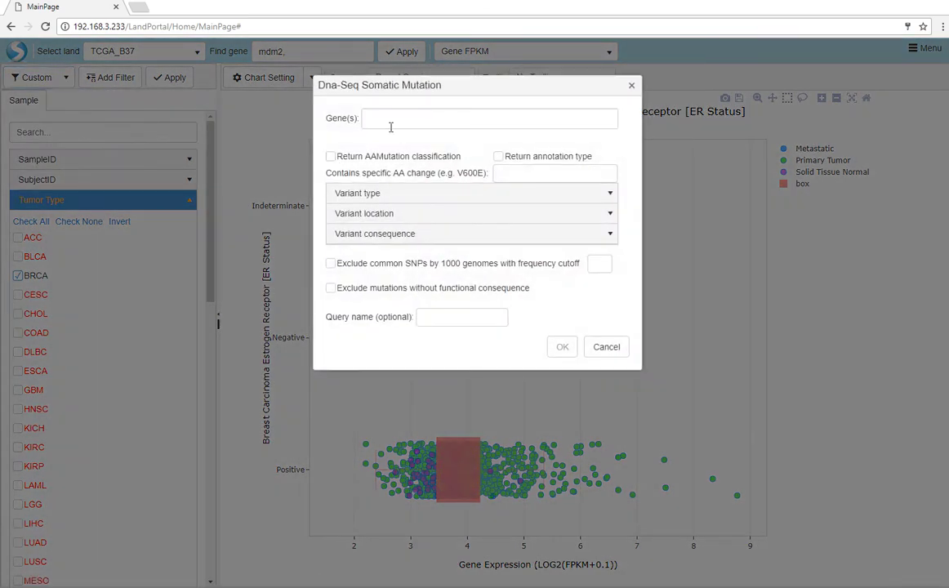
text(tp53,)
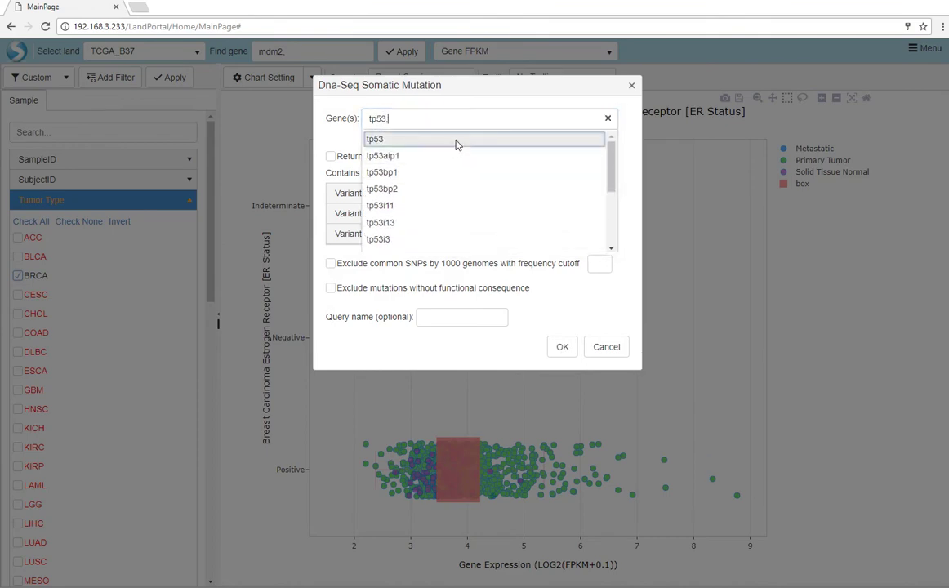
click(457, 141)
click(562, 348)
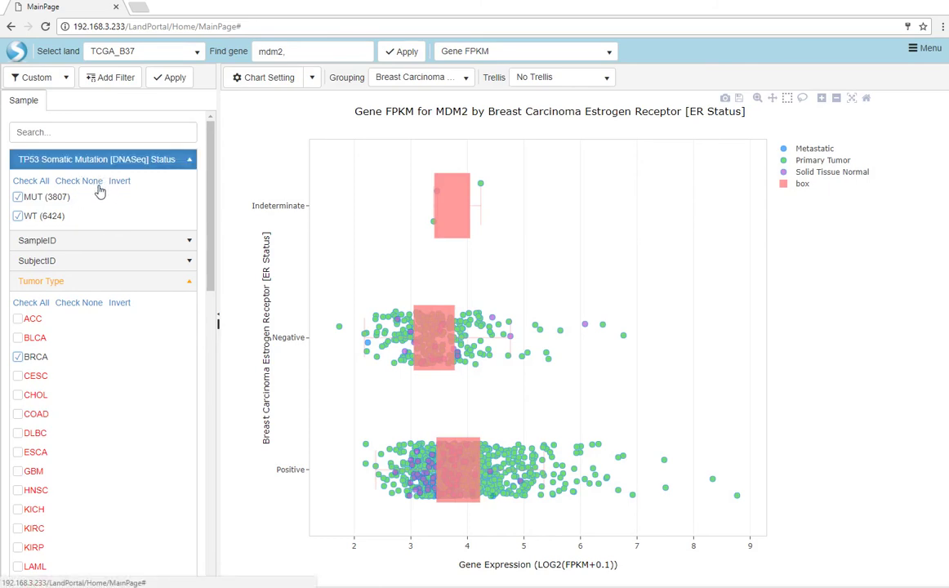
Step: Group the MDM2 chart by TP53 Somatic Mutation [DNASeq] Status
click(420, 77)
scroll(423, 196, down, 1)
click(422, 194)
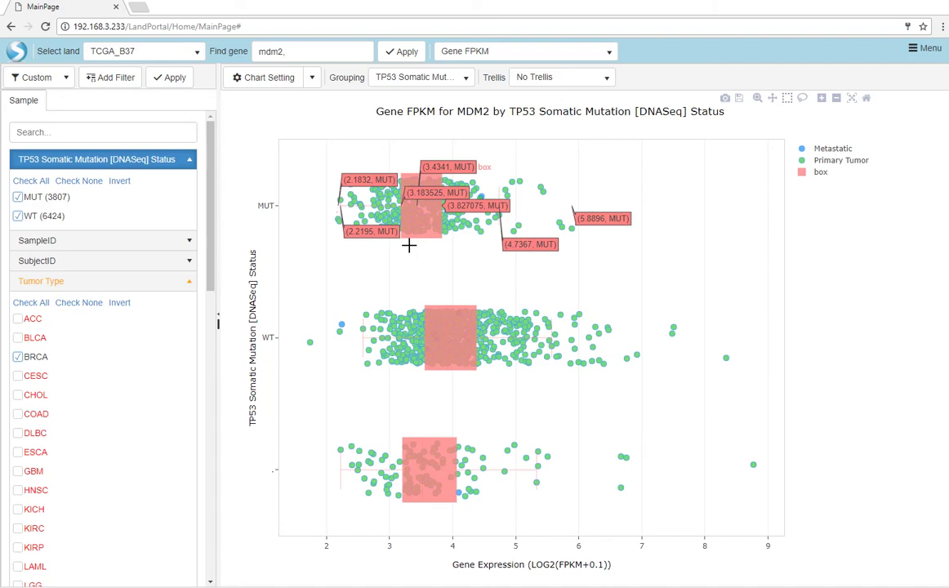
Step: Add a custom RNA-Seq Expression filter for gene mdm1 that returns expression values
click(49, 78)
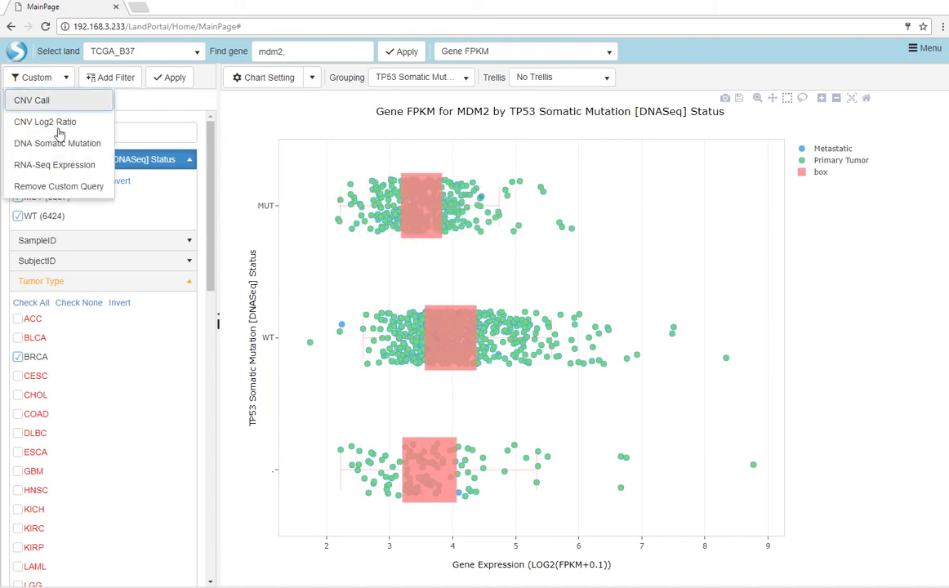
click(62, 165)
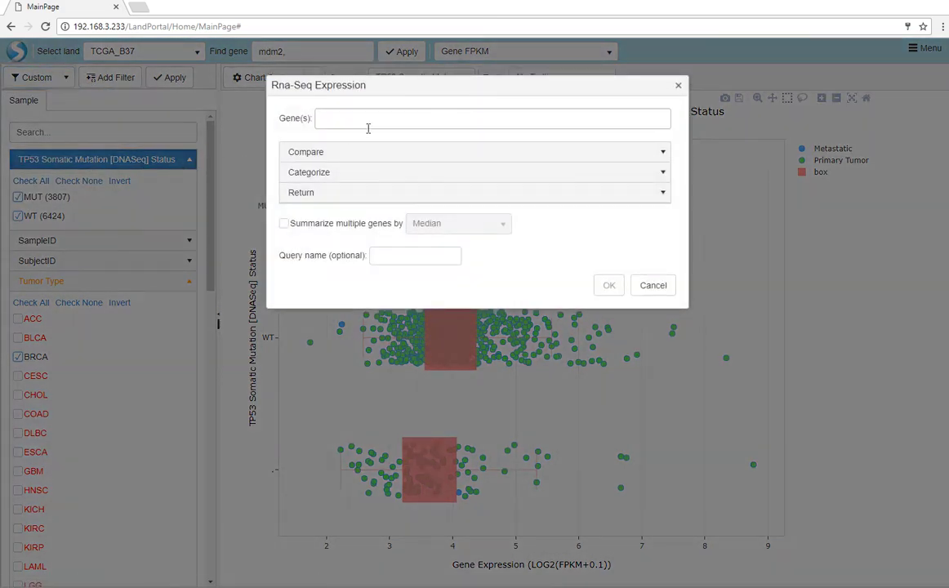
text(mdm1)
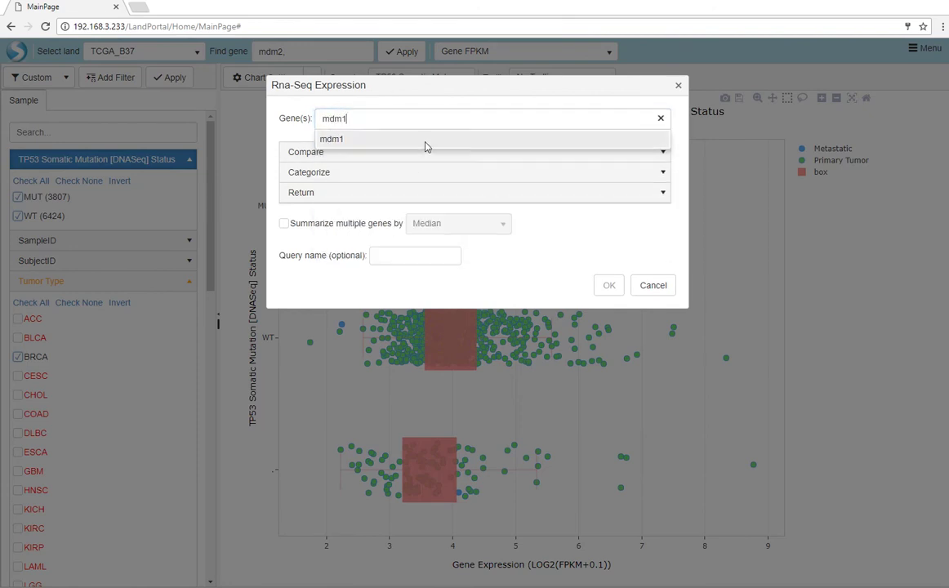
click(424, 139)
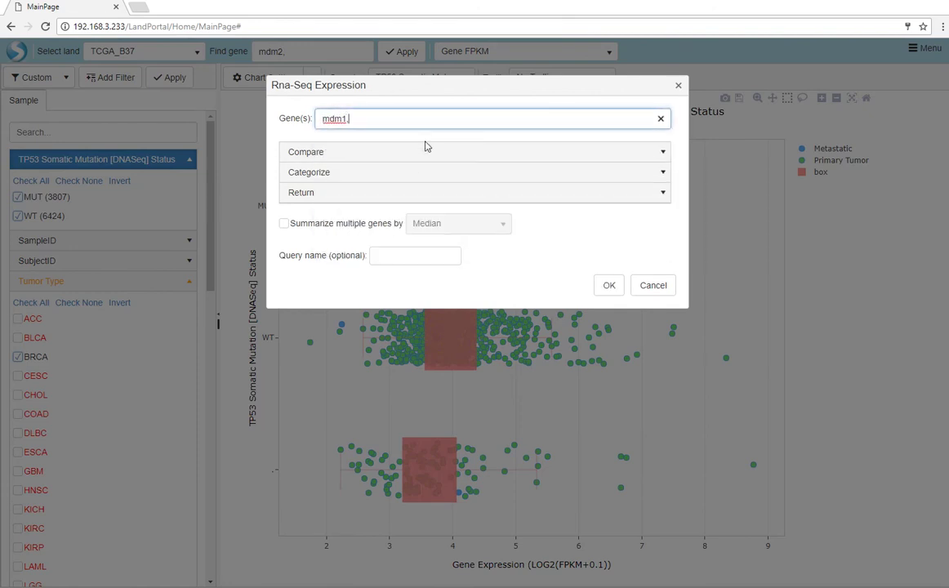
click(424, 196)
click(343, 217)
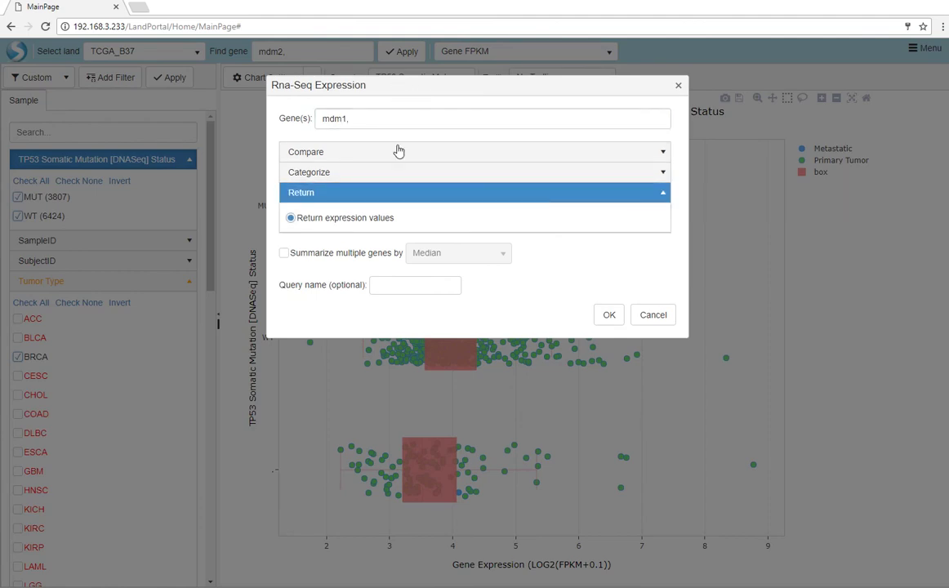
click(608, 317)
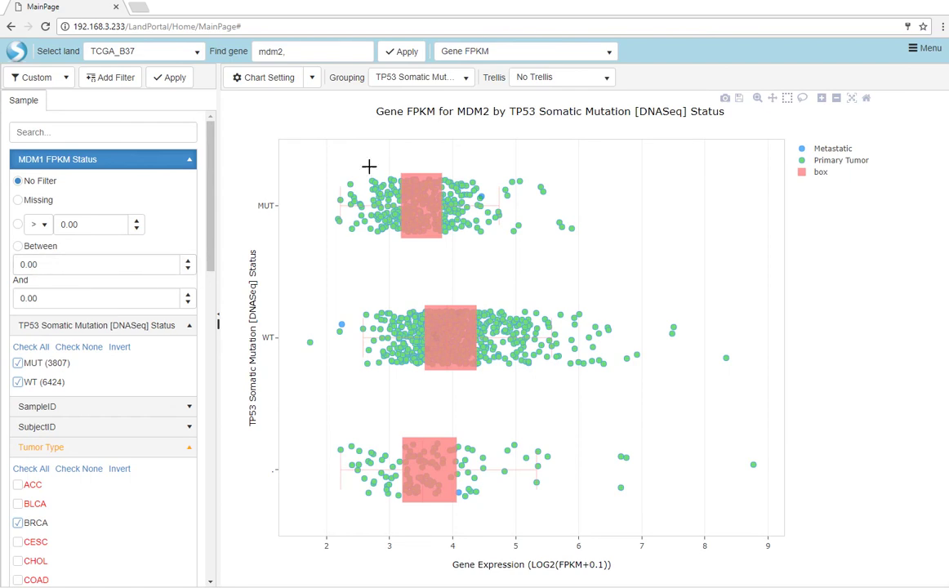
Step: Group the MDM2 expression chart by MDM1 FPKM Status
click(398, 80)
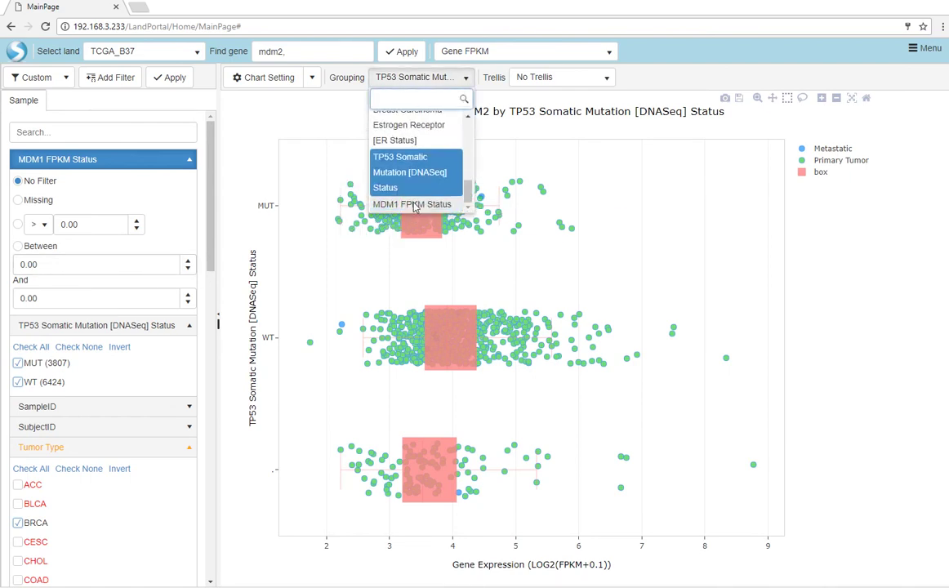
click(412, 203)
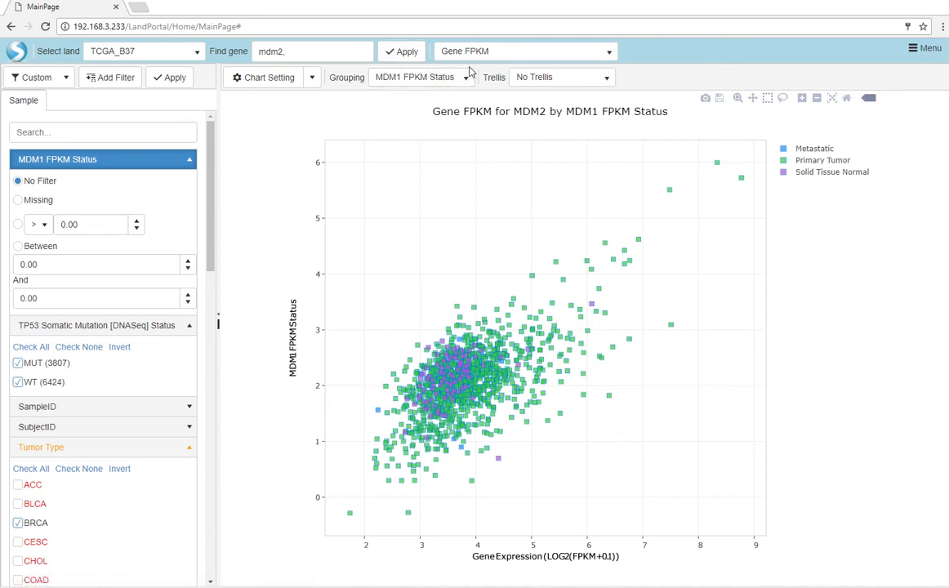
Step: Set the chart grouping to Tumor Type
click(466, 82)
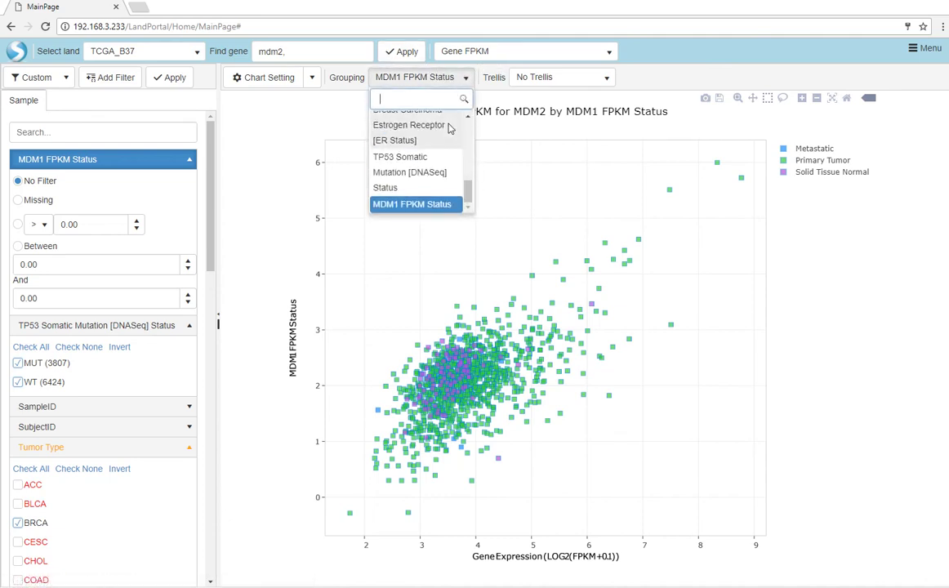
scroll(450, 131, up, 10)
click(440, 151)
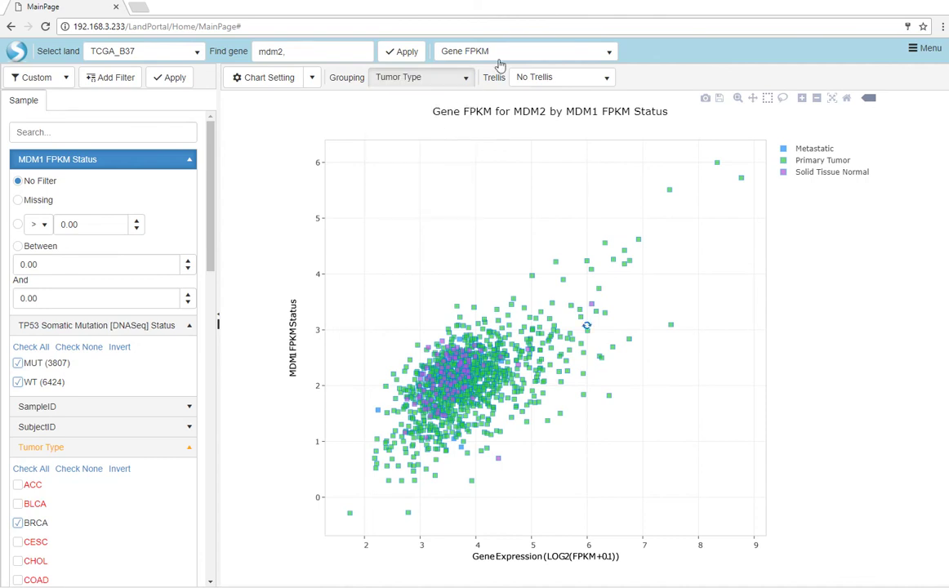
Step: Switch the chart view to CNV => RNA-Seq Expression
click(555, 53)
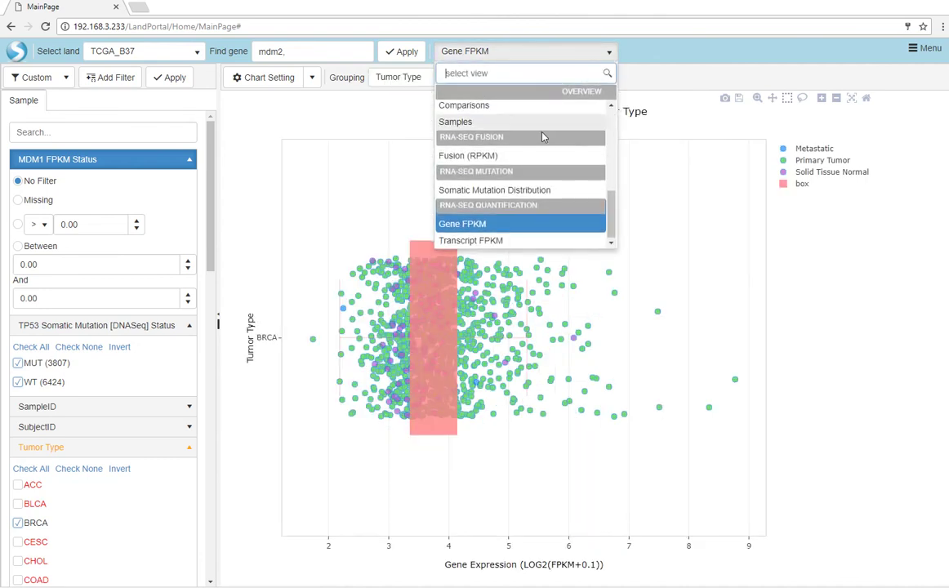
scroll(540, 141, up, 3)
scroll(535, 179, up, 2)
scroll(539, 204, down, 2)
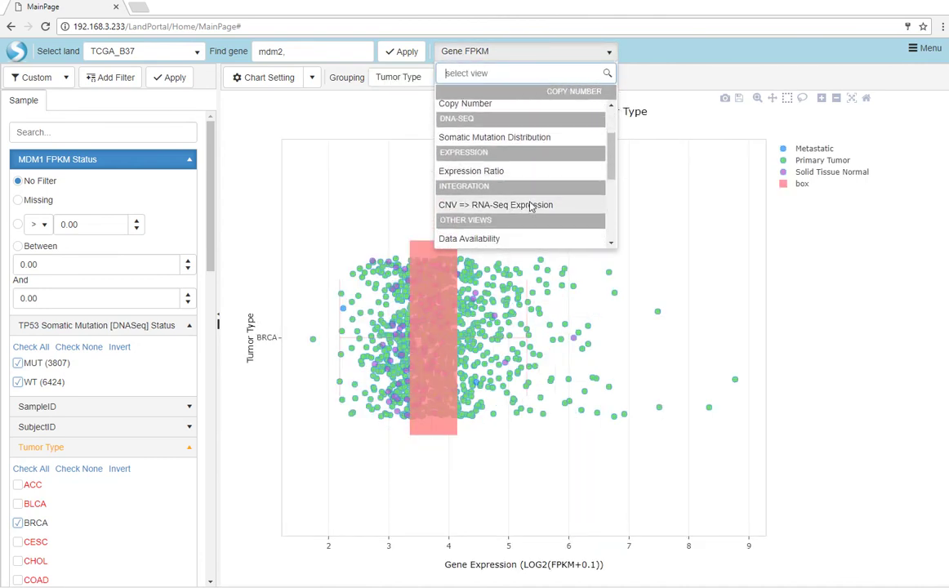
click(539, 207)
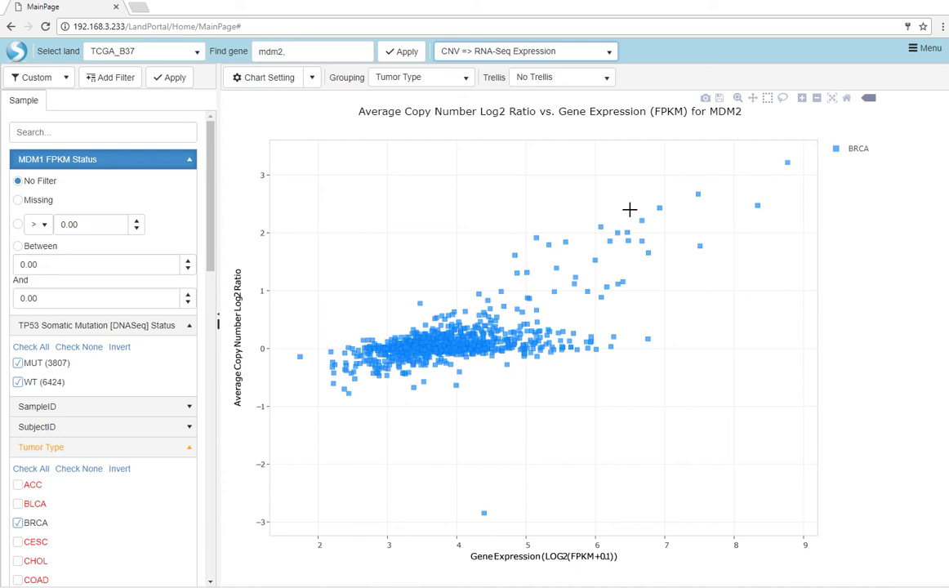
Step: Show the Chart Setting menu with its Pane, Series, Axis and Legend options
click(316, 78)
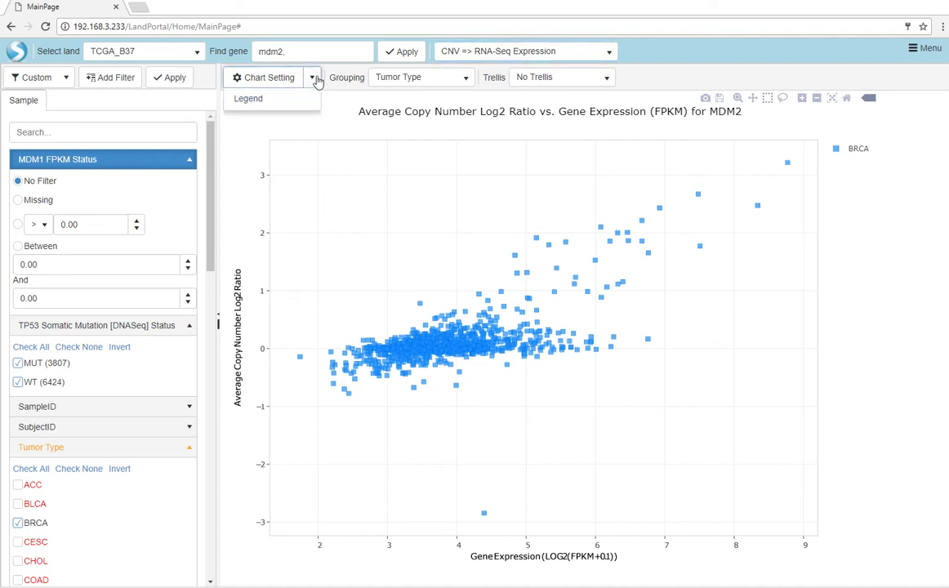